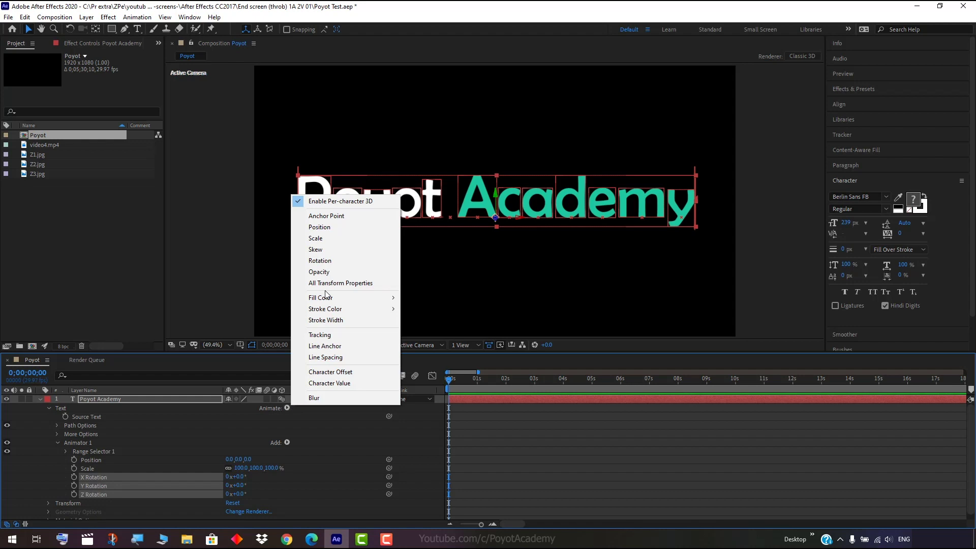
Add Opacity and Blur properties to the Poyot Academy text layer's Animator 1.
click(330, 272)
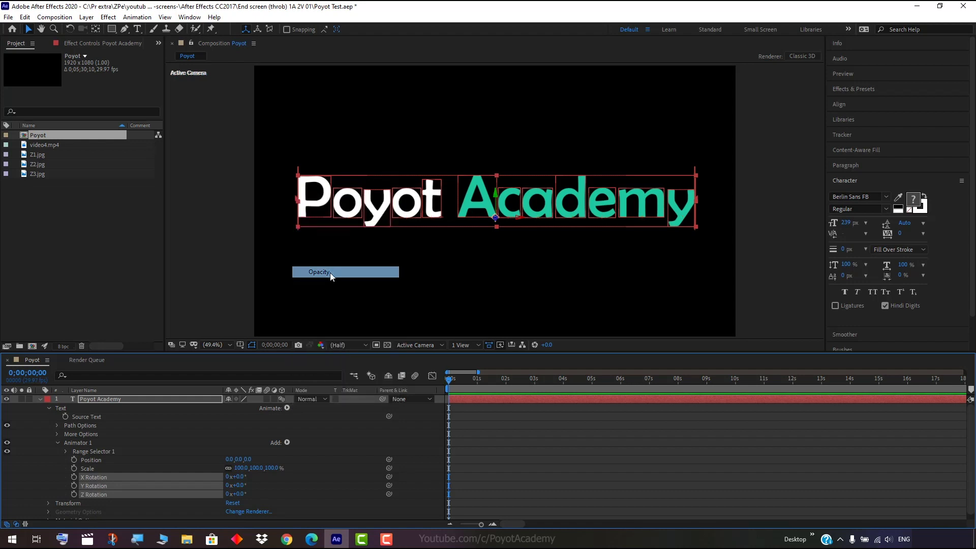
click(287, 408)
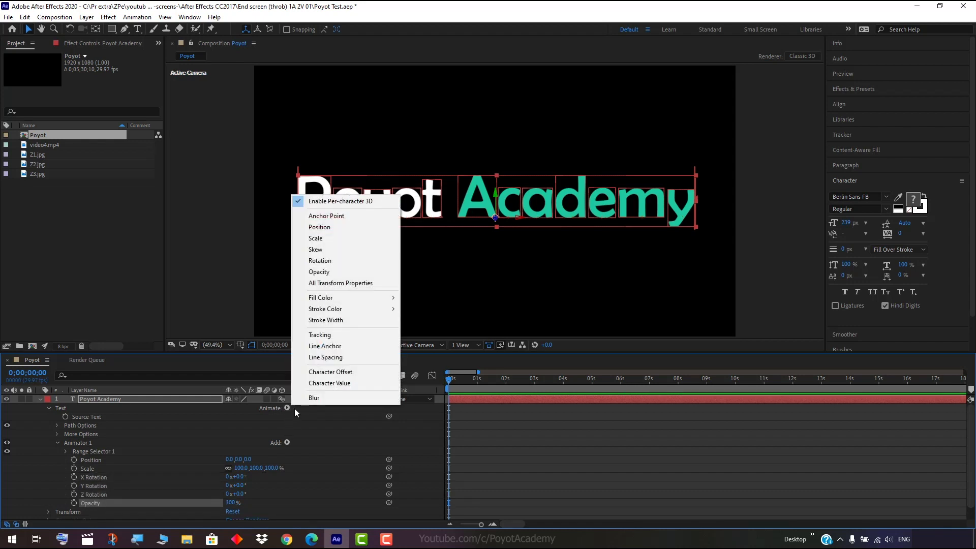
click(312, 398)
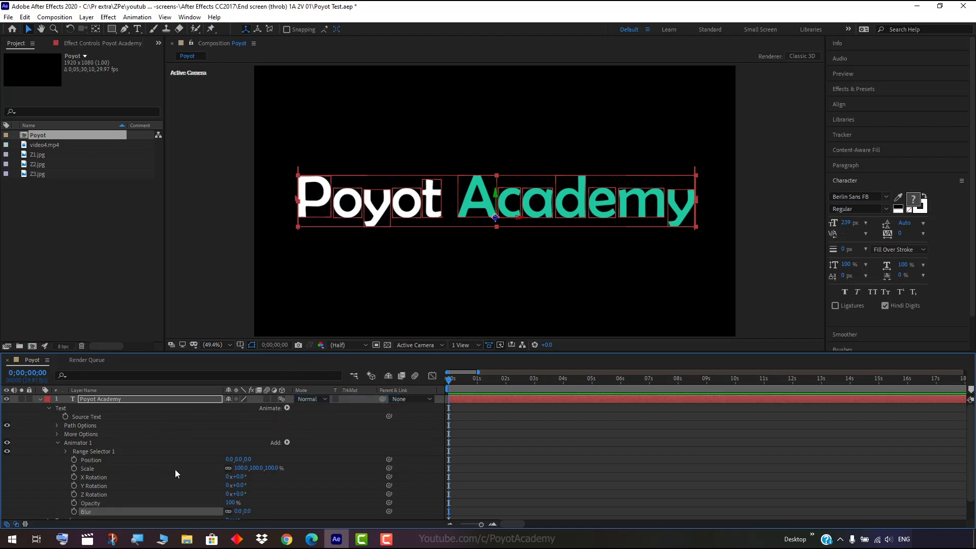
Set the Z value of Animator 1's Position to 1100, after trying 1000.
scroll(173, 468, down, 2)
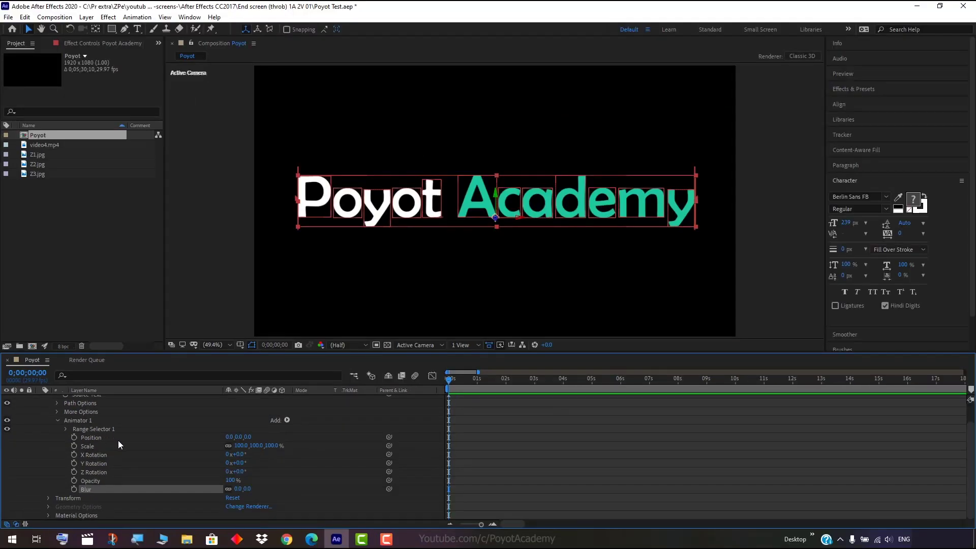
click(248, 436)
text(1000)
key(Return)
click(253, 437)
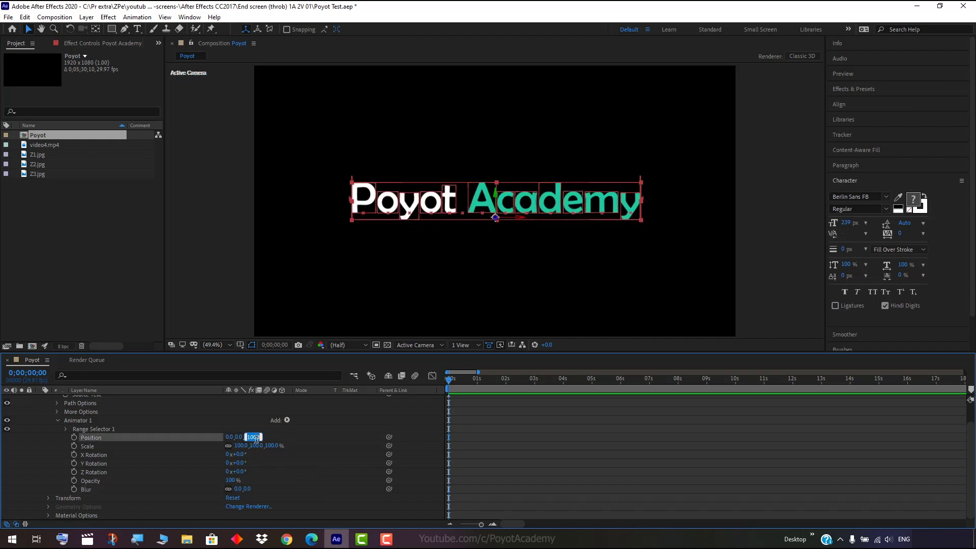
text(1100)
key(Return)
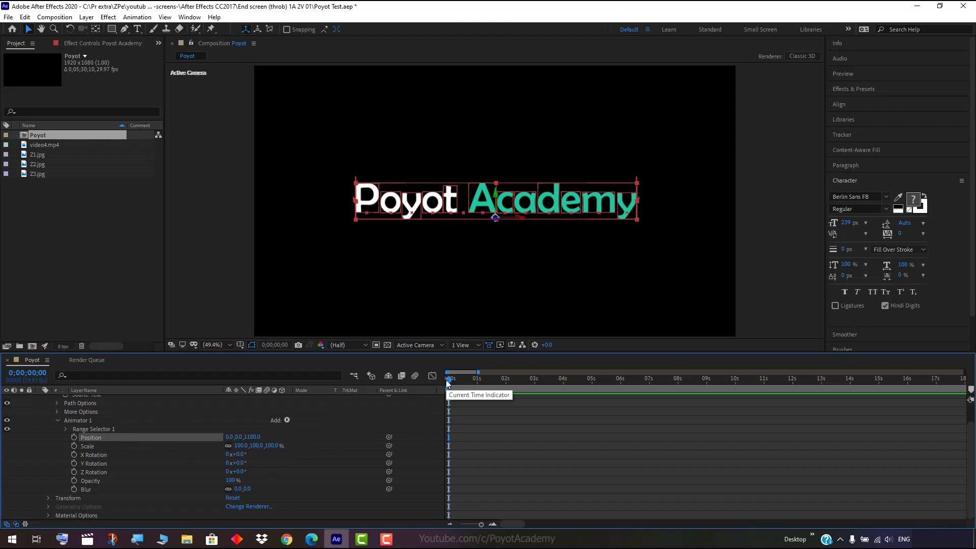
Set Animator 1's Scale to 0% and its Y Rotation to 180°.
mouse_move(451, 379)
mouse_down()
mouse_move(459, 380)
mouse_move(444, 382)
mouse_up()
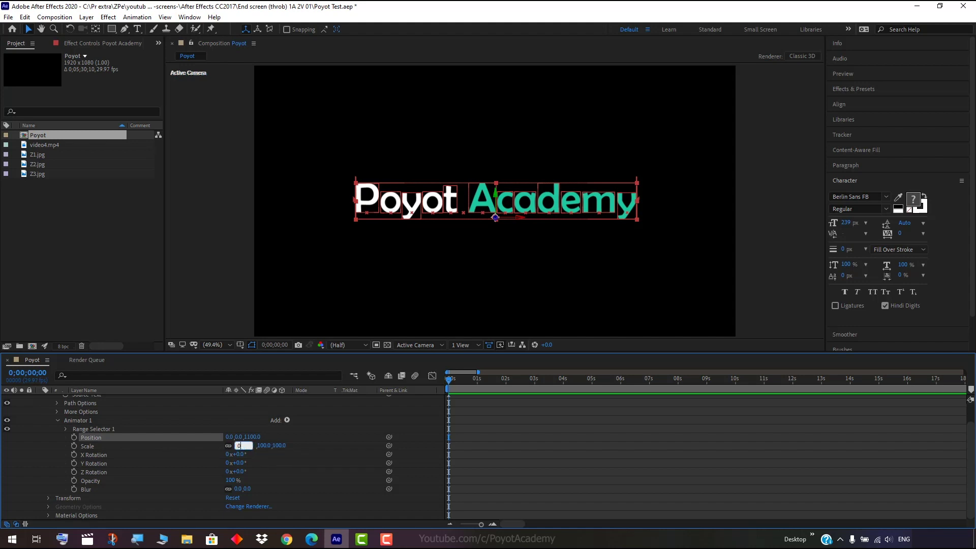
key(Return)
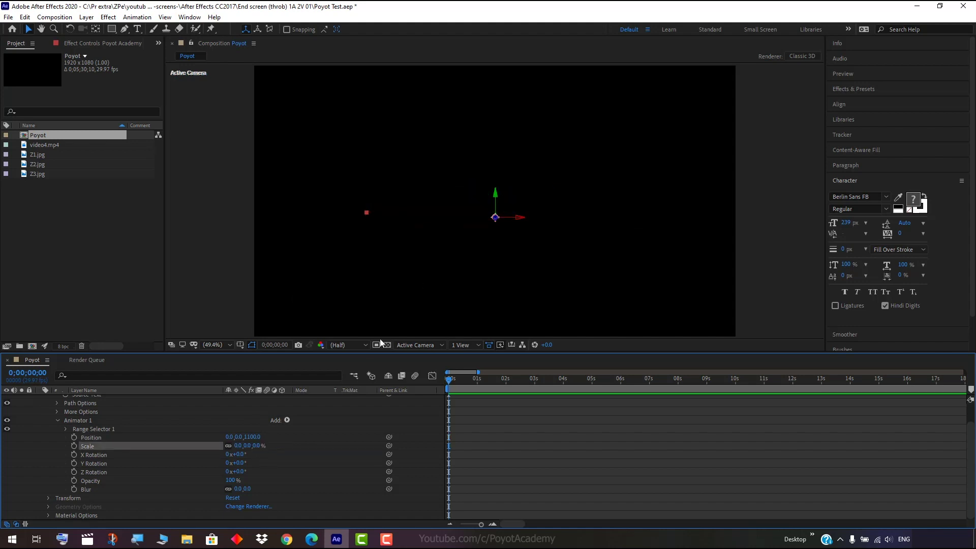
click(238, 463)
text(180)
key(Return)
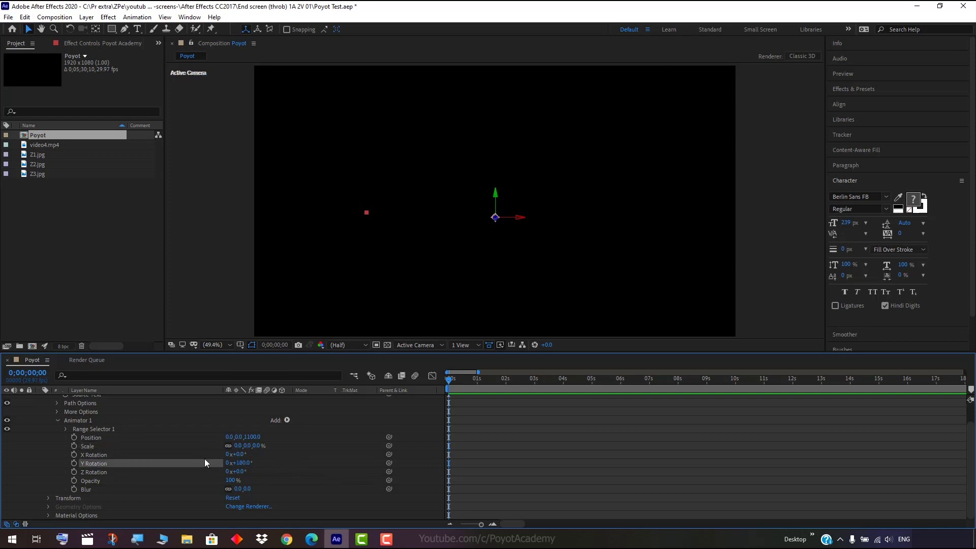
Temporarily restore Animator 1's Scale to 100% to check the rotated letters, and return it to 0%.
click(238, 445)
text(100)
key(Return)
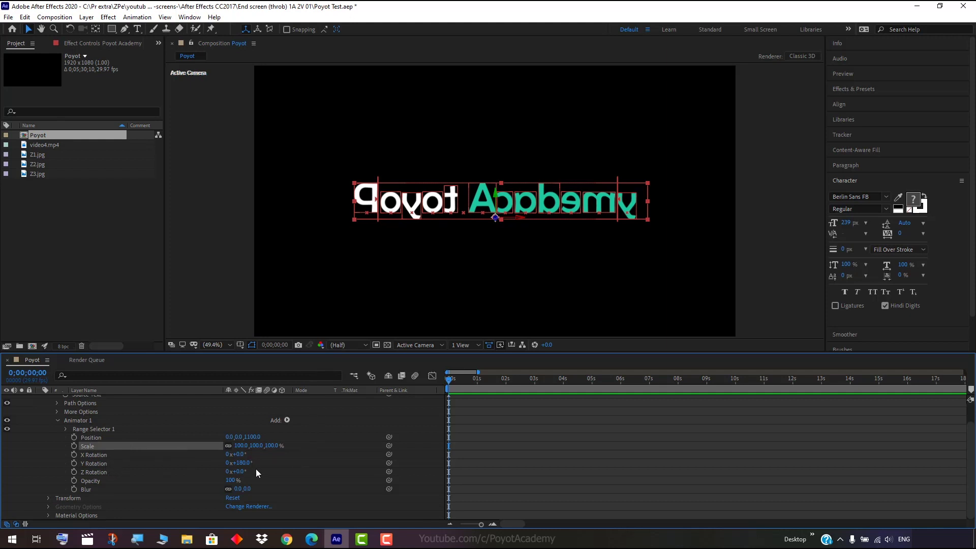
click(242, 445)
text(0)
key(Return)
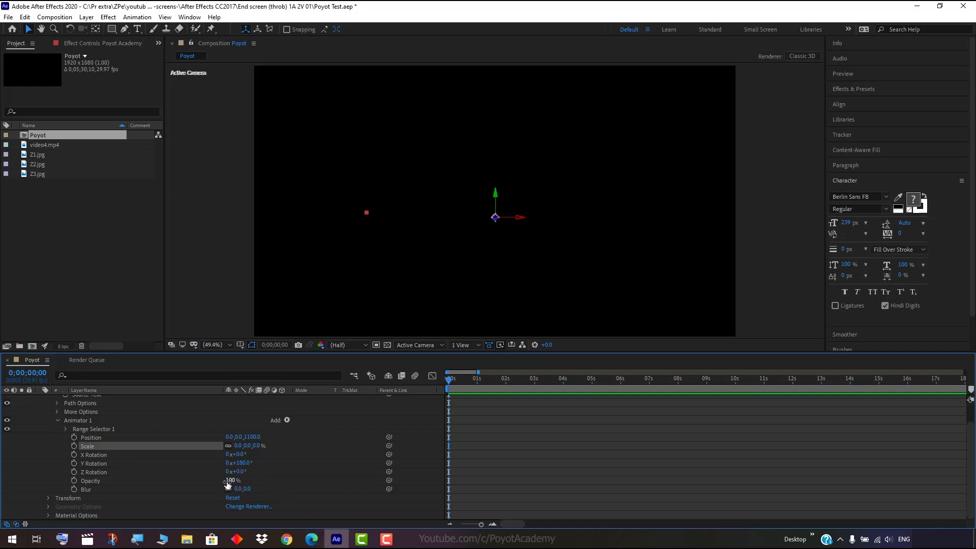
Set Animator 1's Opacity to 0% and its Blur to 100.
text(0)
key(Return)
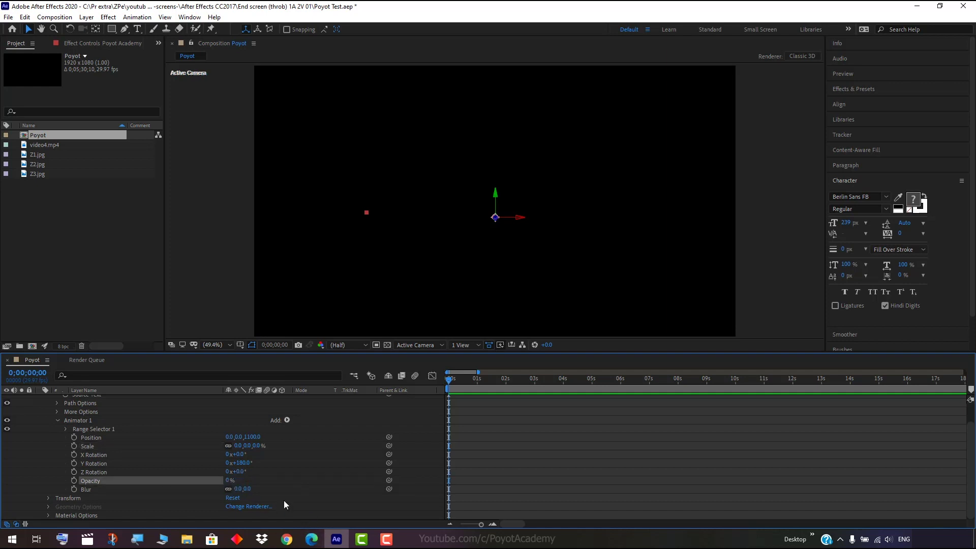
click(247, 485)
text(100)
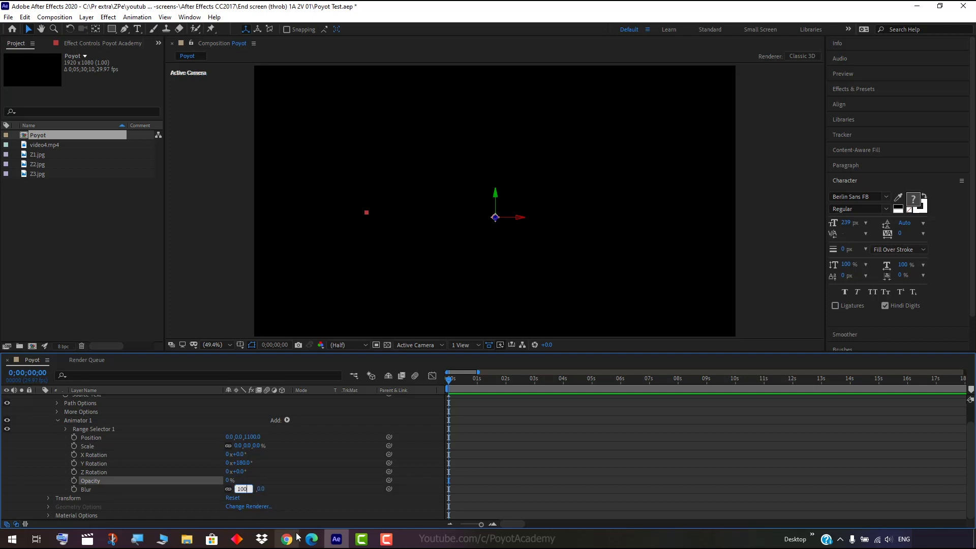
key(Return)
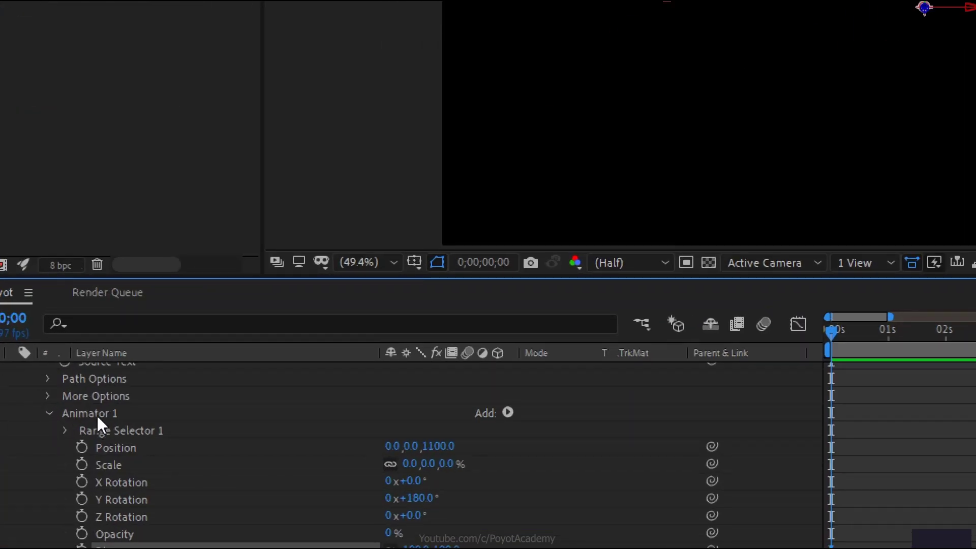
Set Range Selector 1's advanced Shape to Ramp Up and turn on Randomize Order.
click(66, 430)
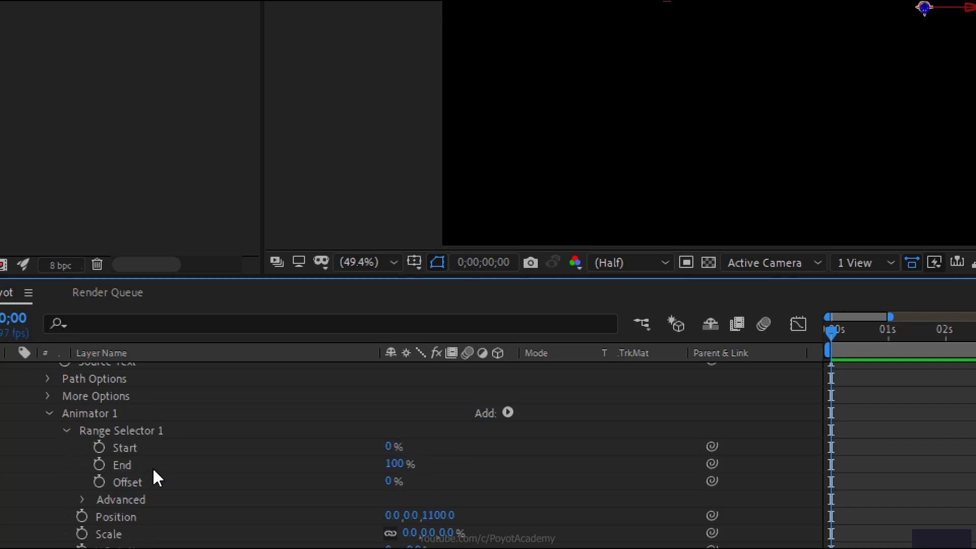
click(67, 427)
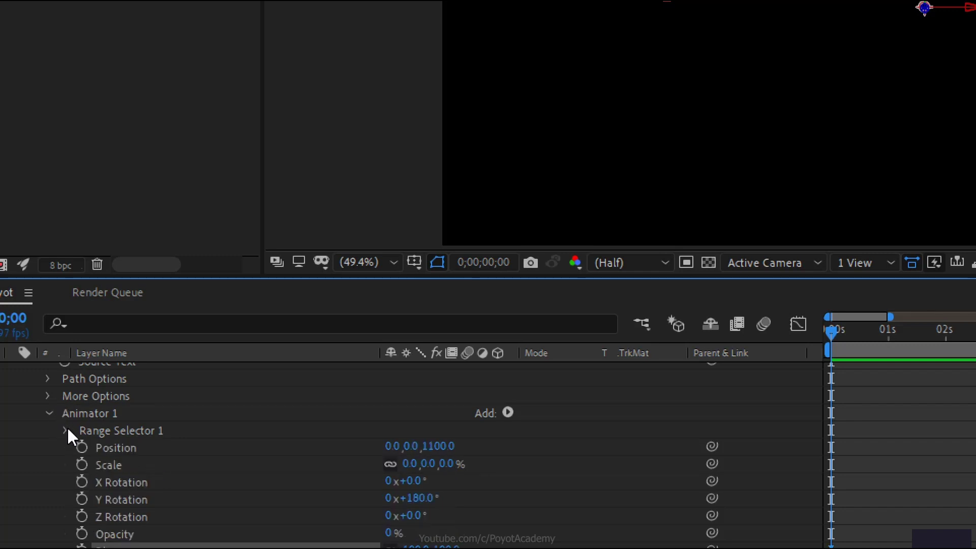
click(67, 428)
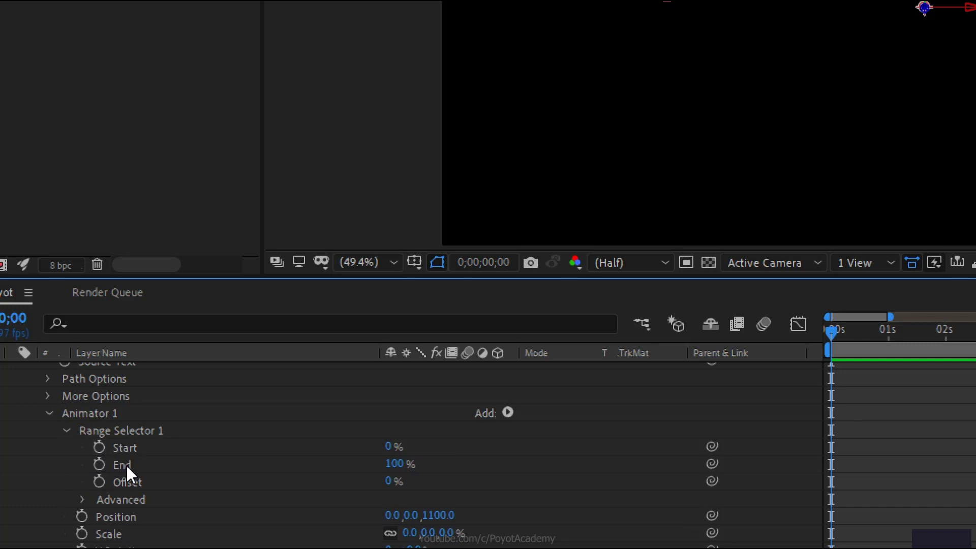
click(83, 499)
scroll(153, 517, down, 2)
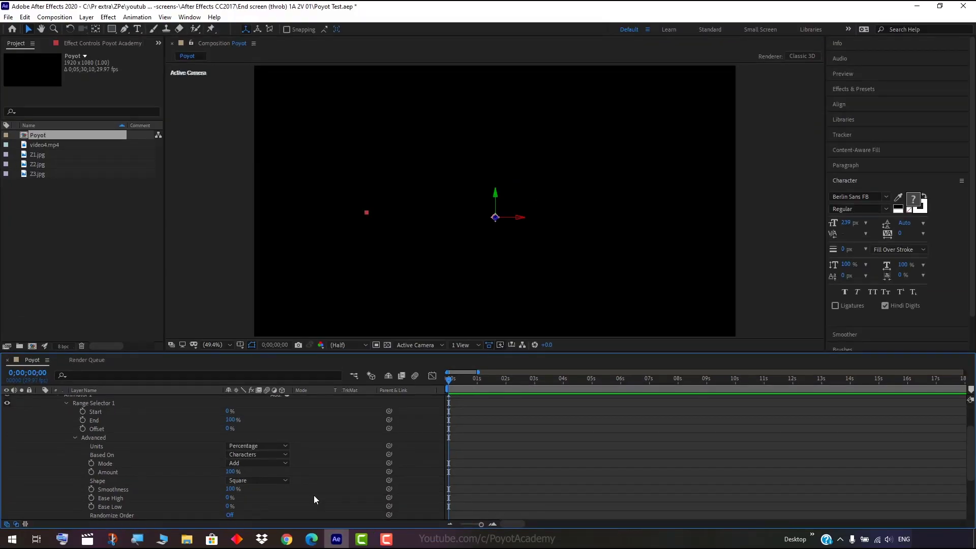
click(443, 481)
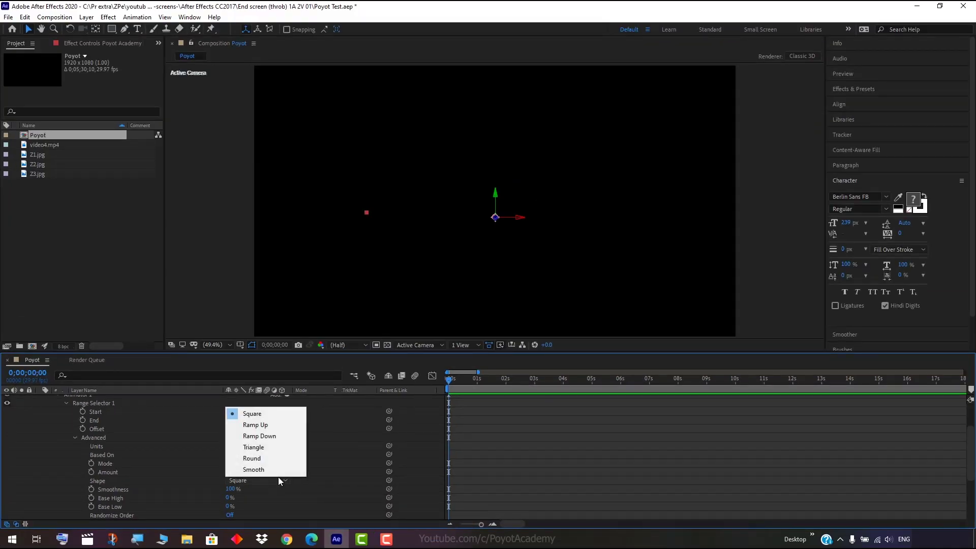
click(273, 425)
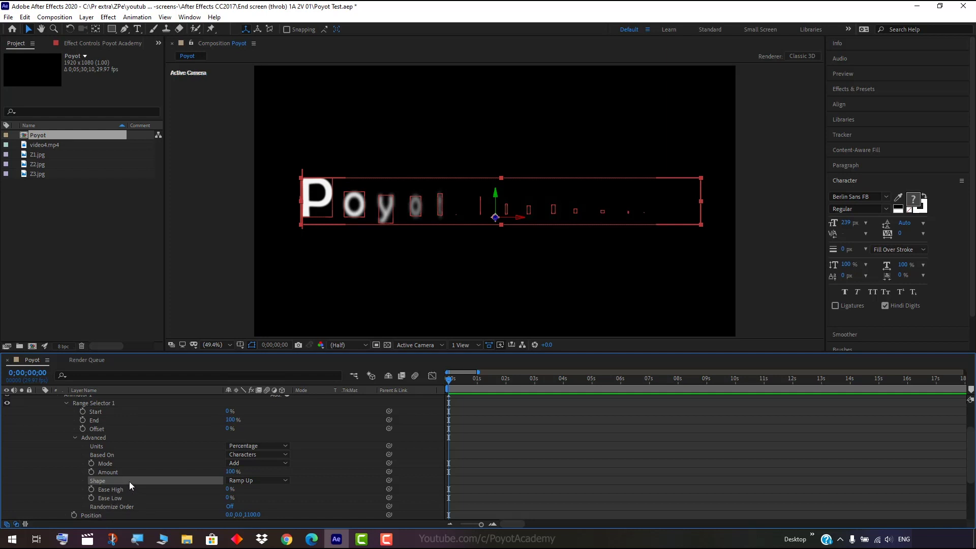
click(258, 480)
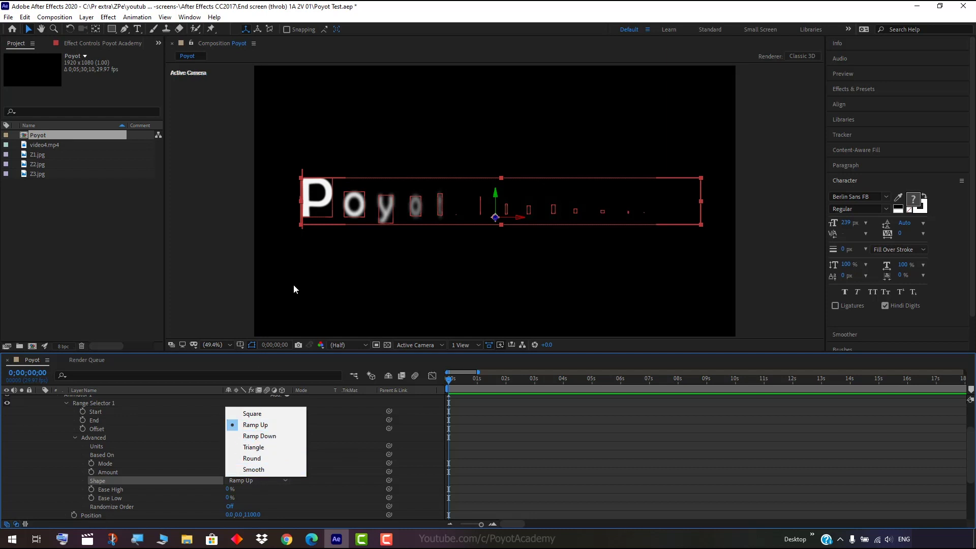
click(182, 479)
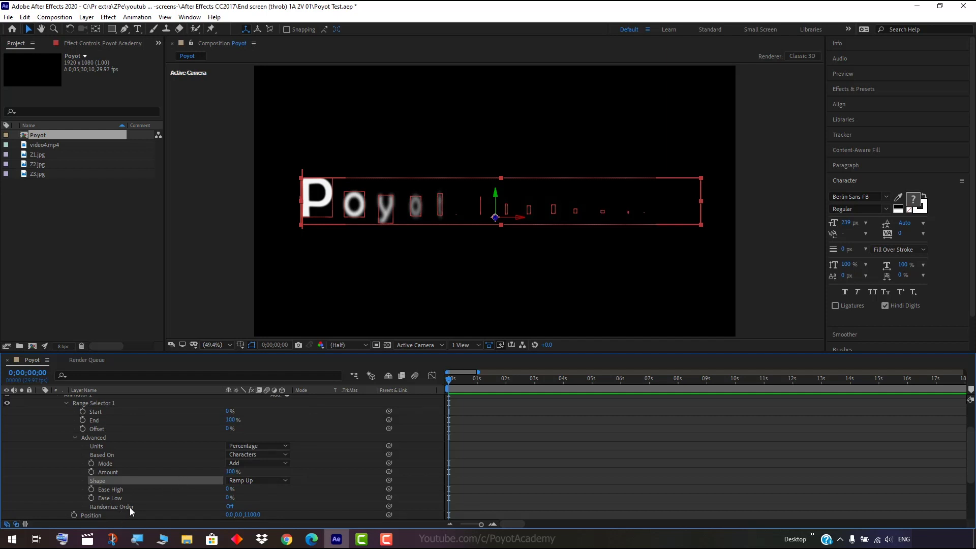
click(230, 506)
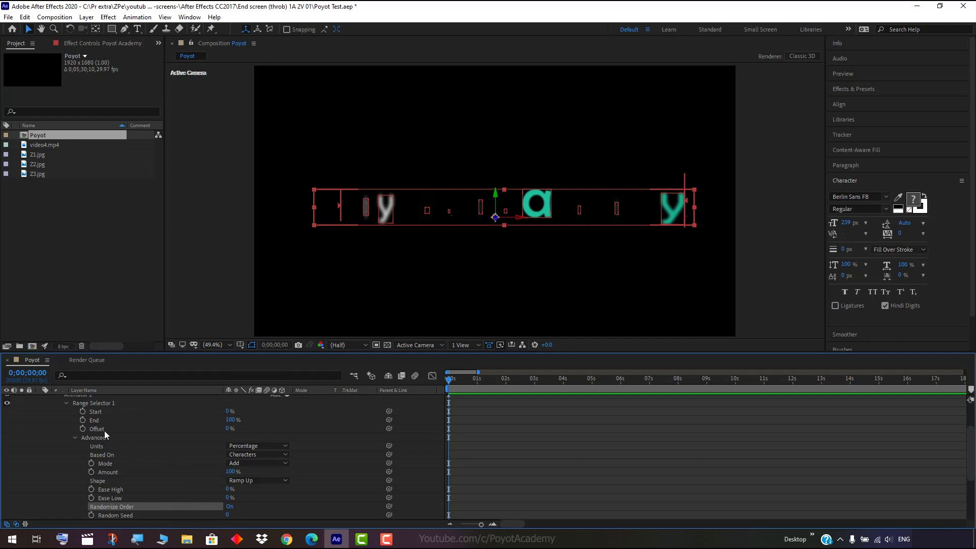
Set Range Selector 1's Offset to -100% and enable its keyframing at the start of the timeline.
click(227, 428)
text(-100)
key(Return)
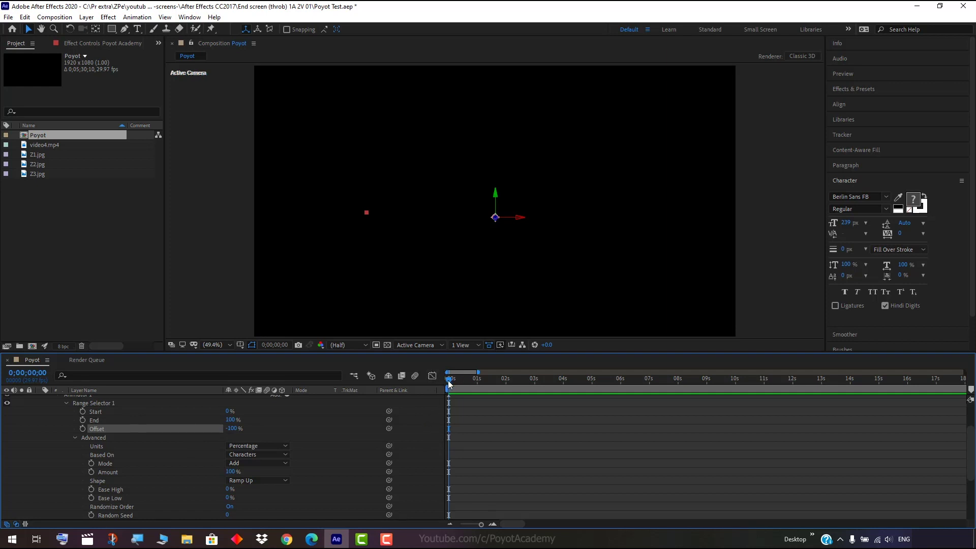
mouse_move(448, 381)
mouse_down()
mouse_move(474, 381)
mouse_move(447, 381)
mouse_up()
click(83, 429)
Add an Offset keyframe of 100% at 0;00;02;02.
drag(453, 383, 509, 380)
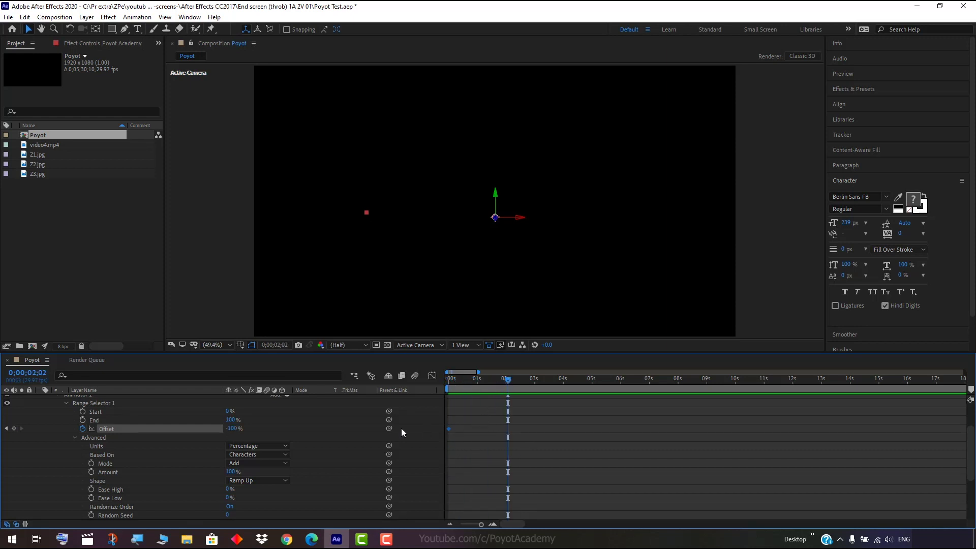
click(233, 429)
text(100)
key(Return)
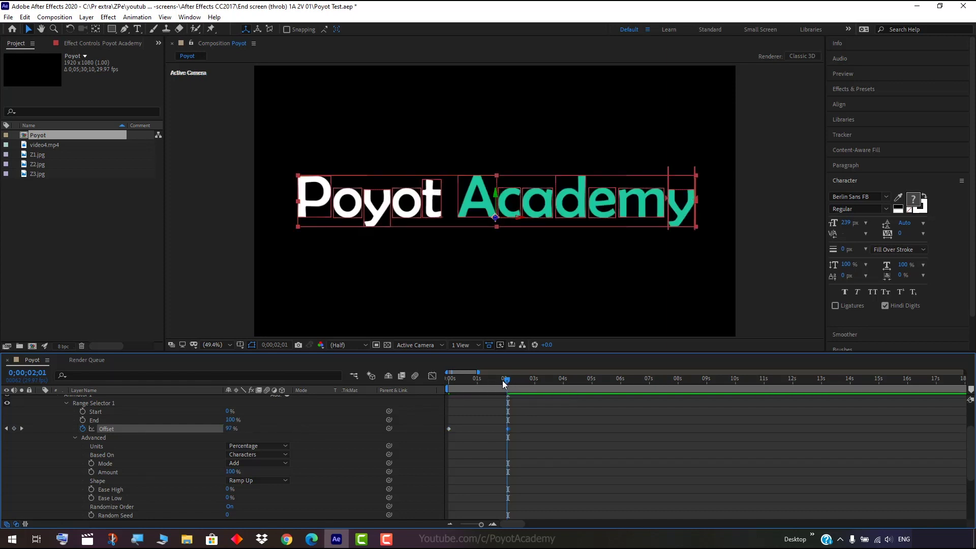
Preview the text reveal animation from the start of the timeline.
drag(508, 379, 431, 391)
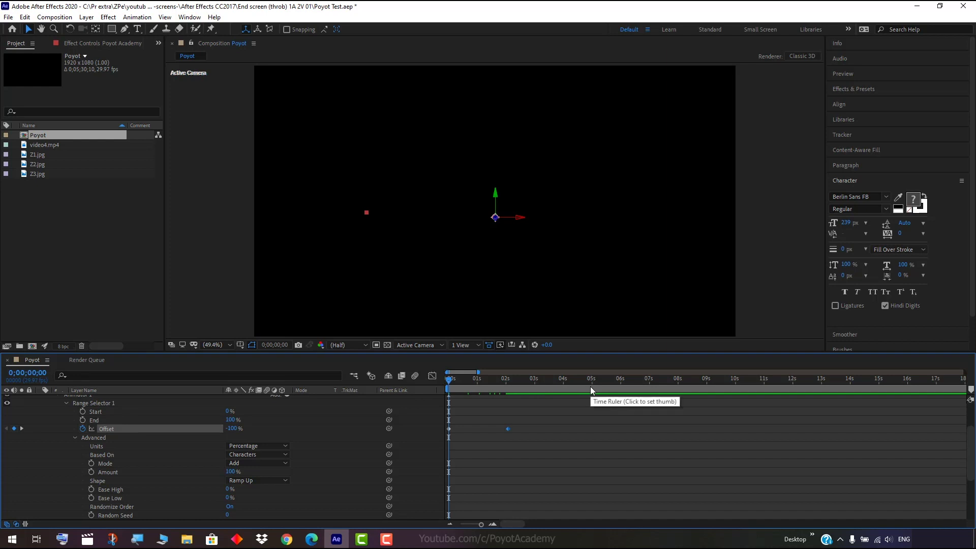
key(space)
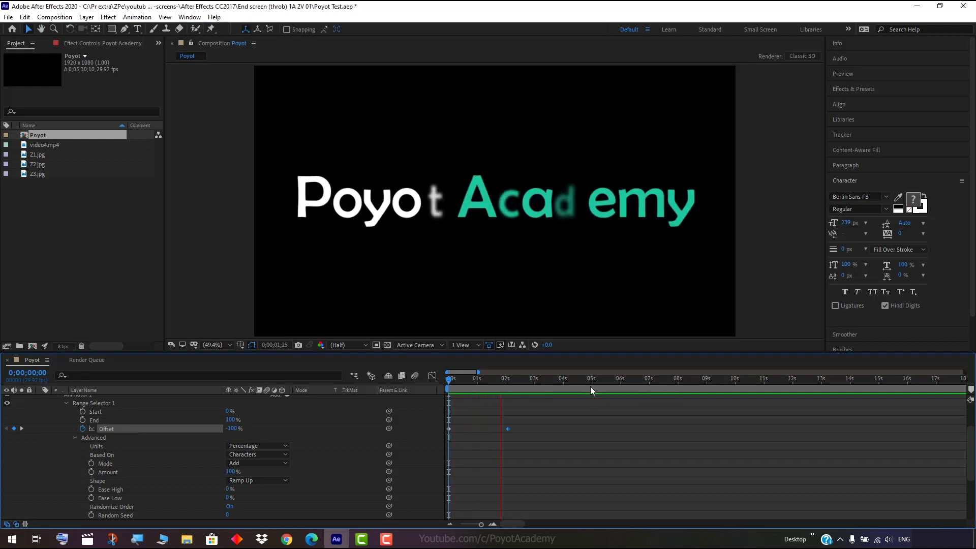
key(space)
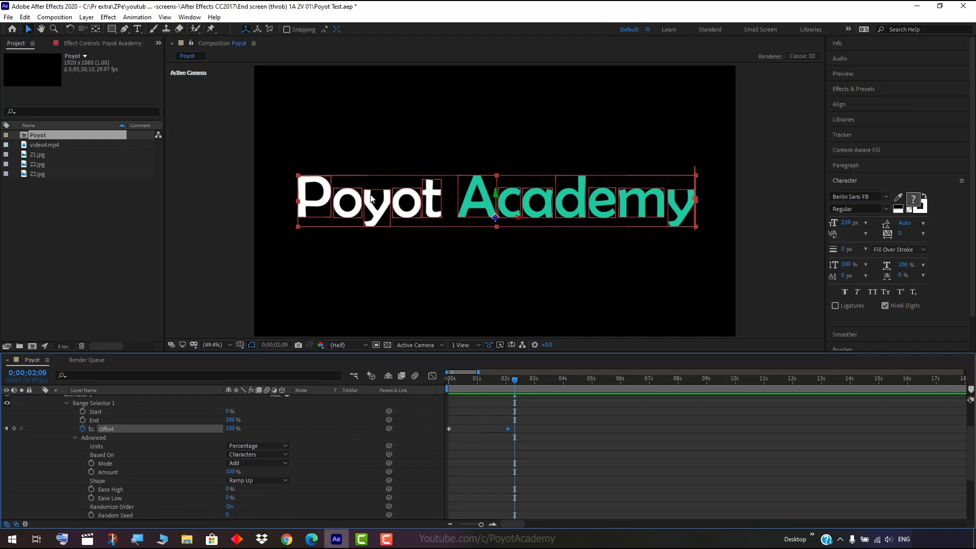
Move the current time to 0;00;04;04, past the second Offset keyframe.
drag(515, 382, 566, 388)
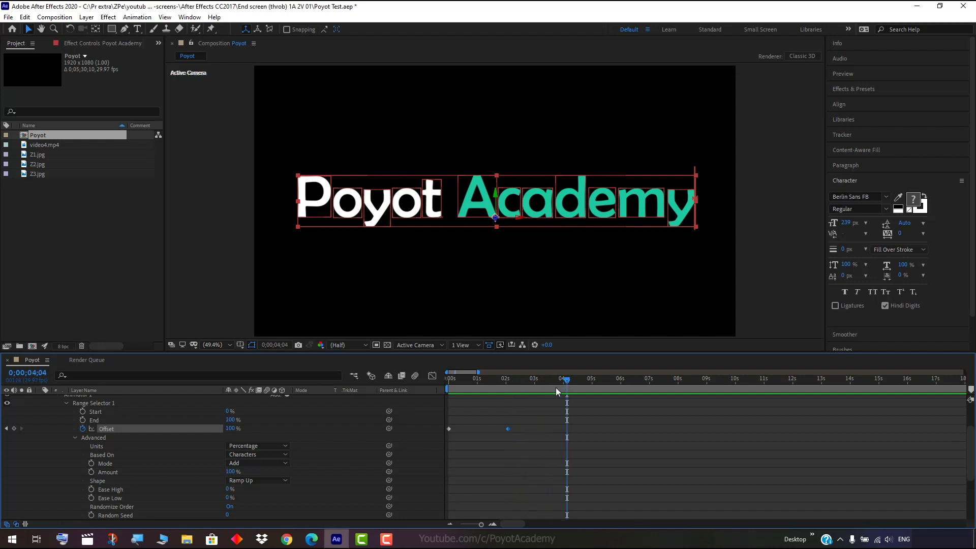